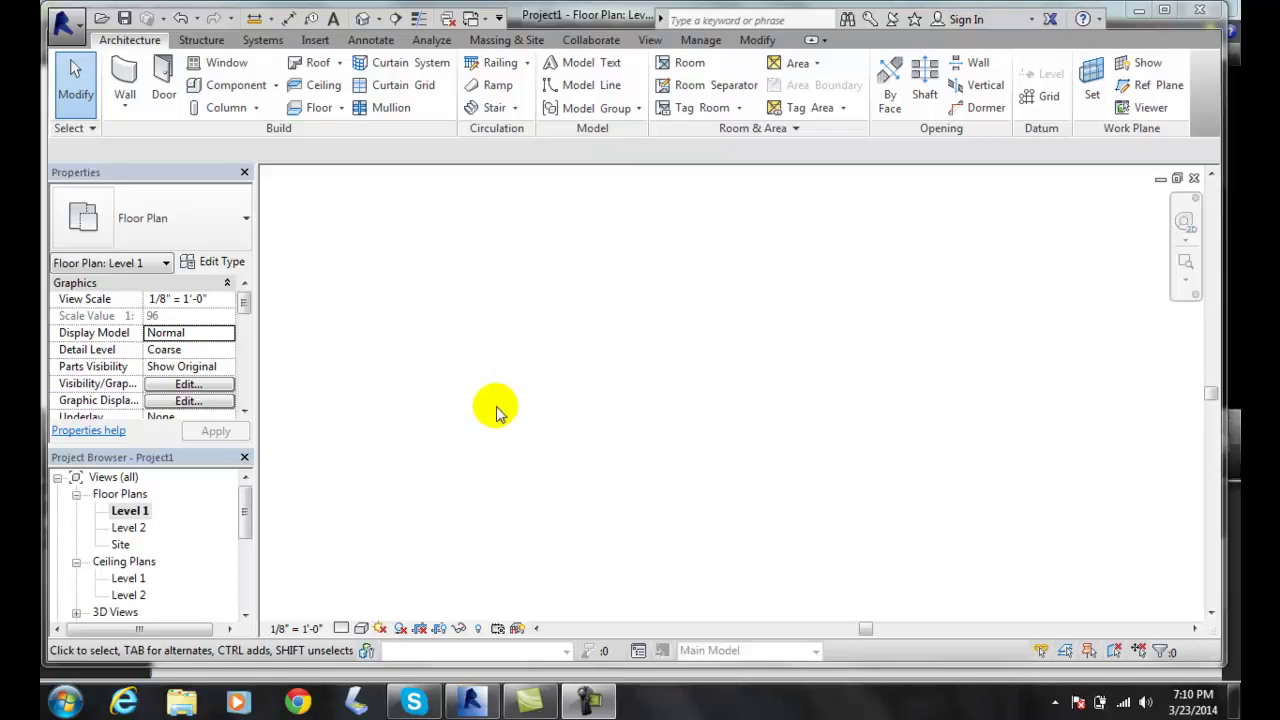
Dismiss the save reminder and draw the first straight run of a component stair, 7'-4" long with nine risers and automatic landing off
click(516, 108)
click(512, 138)
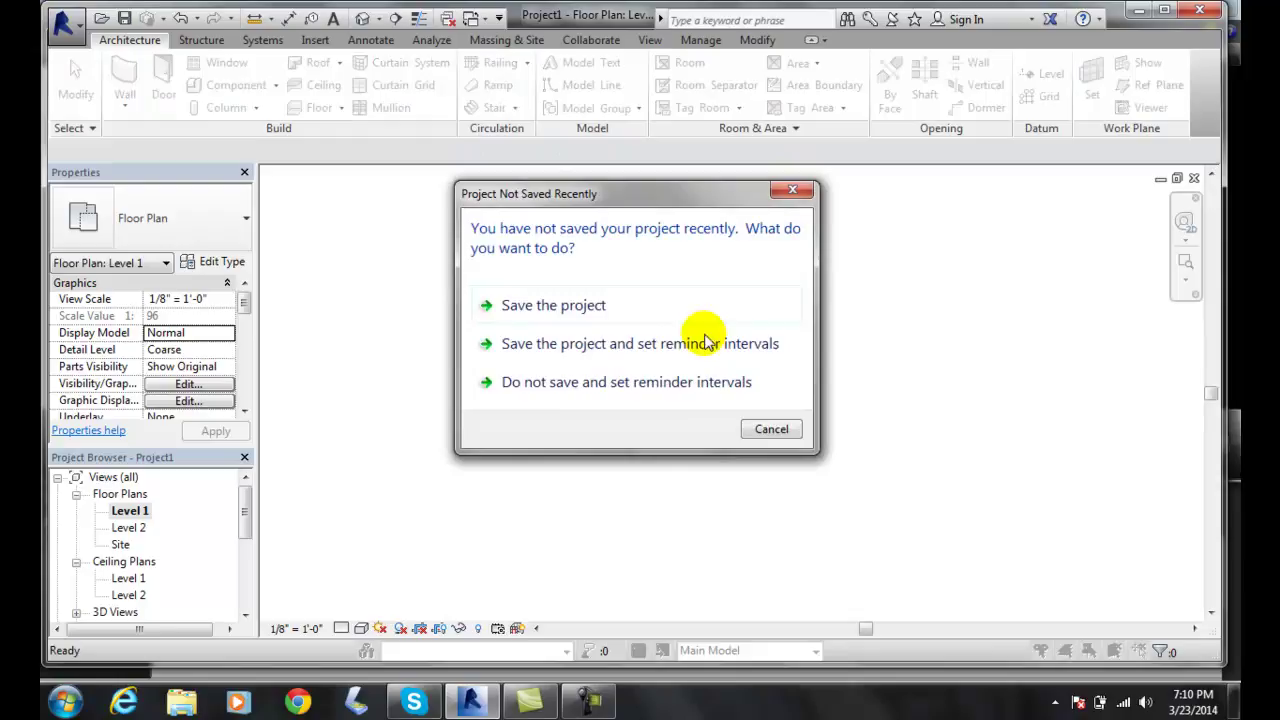
click(634, 393)
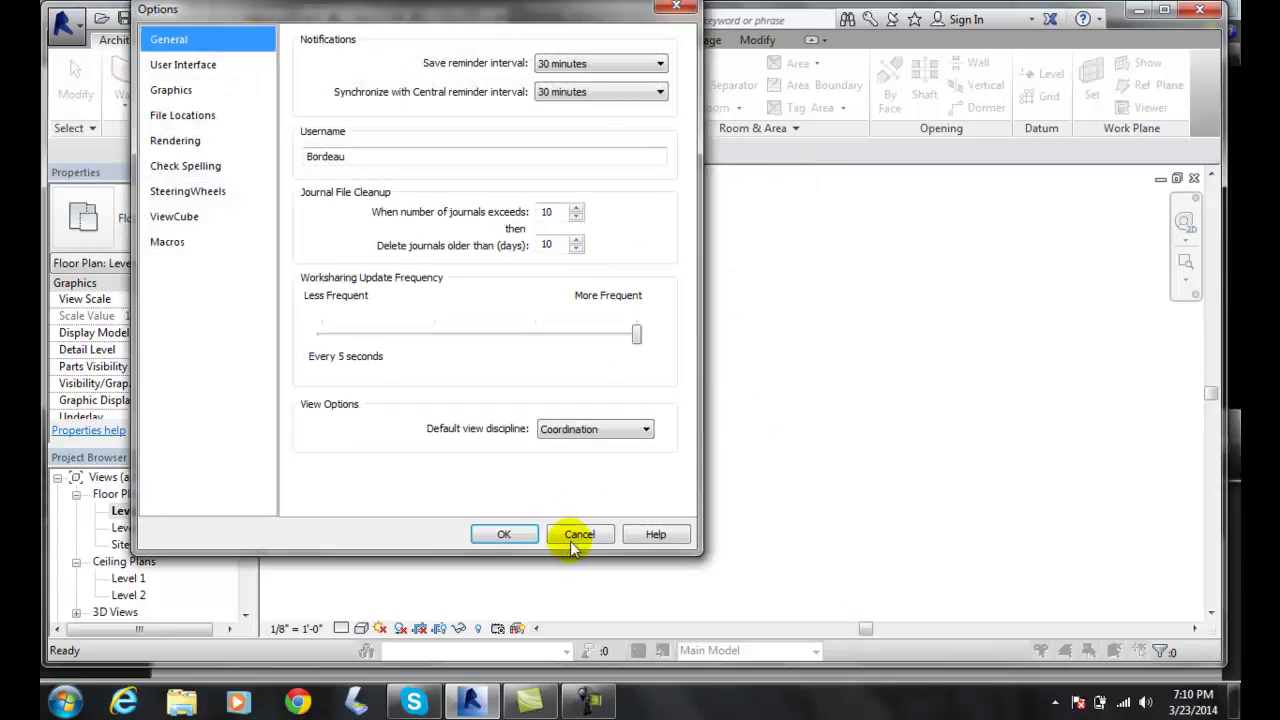
click(582, 535)
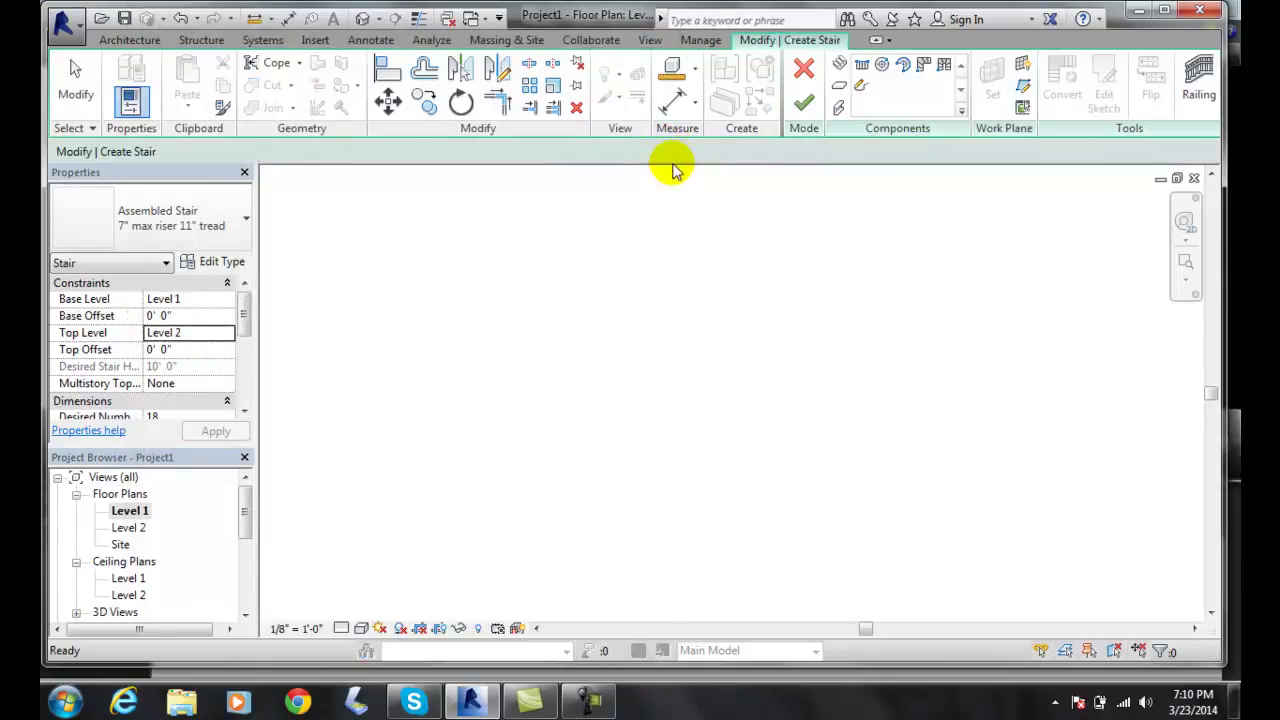
click(862, 66)
click(371, 372)
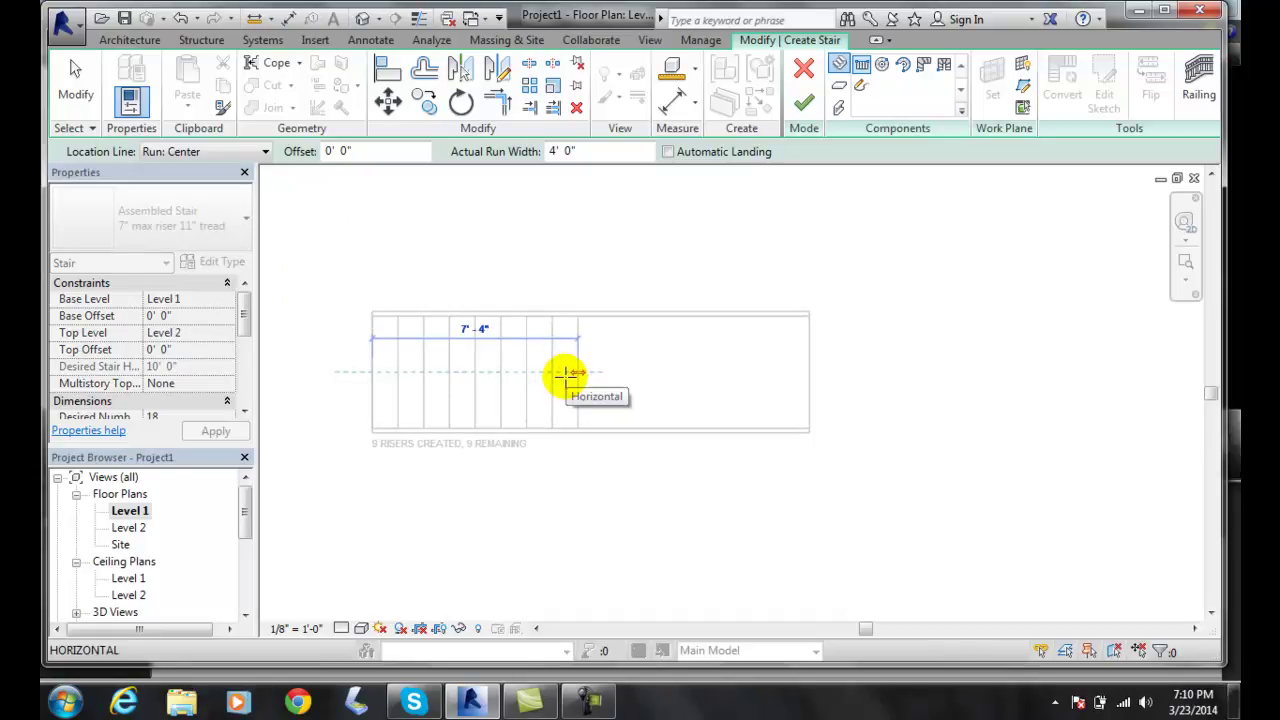
click(568, 372)
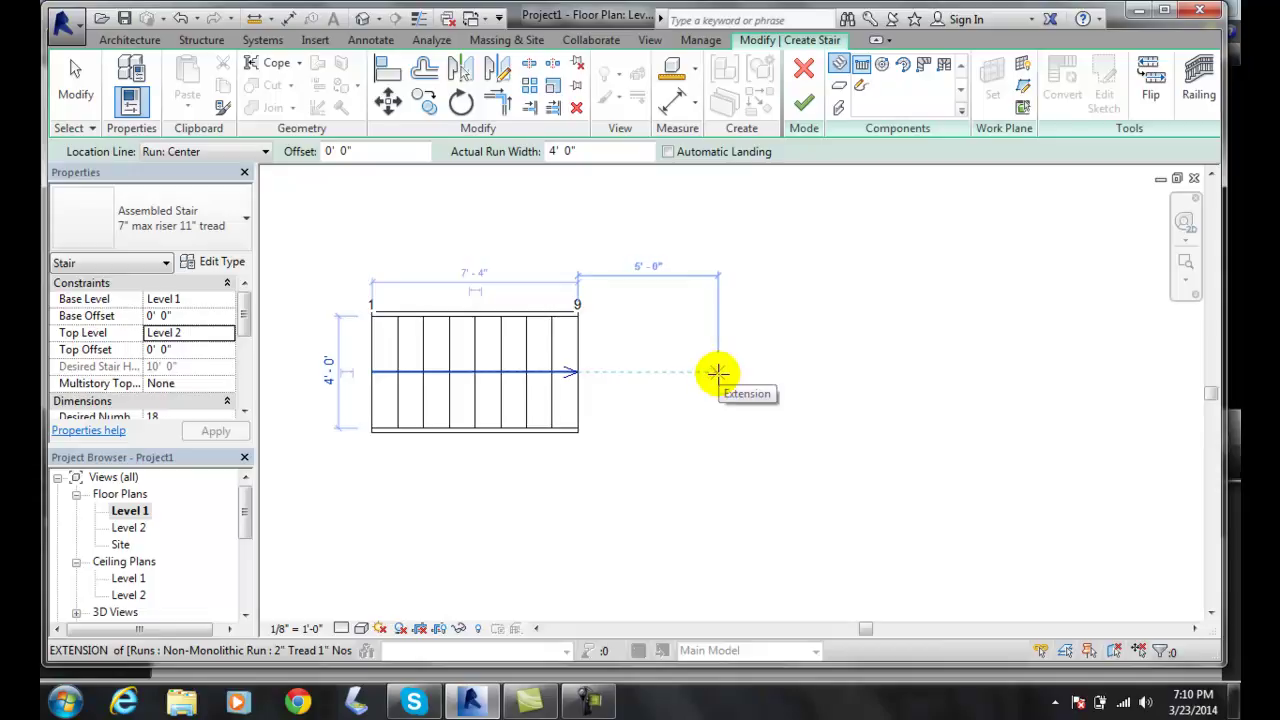
Add a second nine-riser straight run in line with the first, starting 5'-0" beyond its end, and finish the stair
click(717, 372)
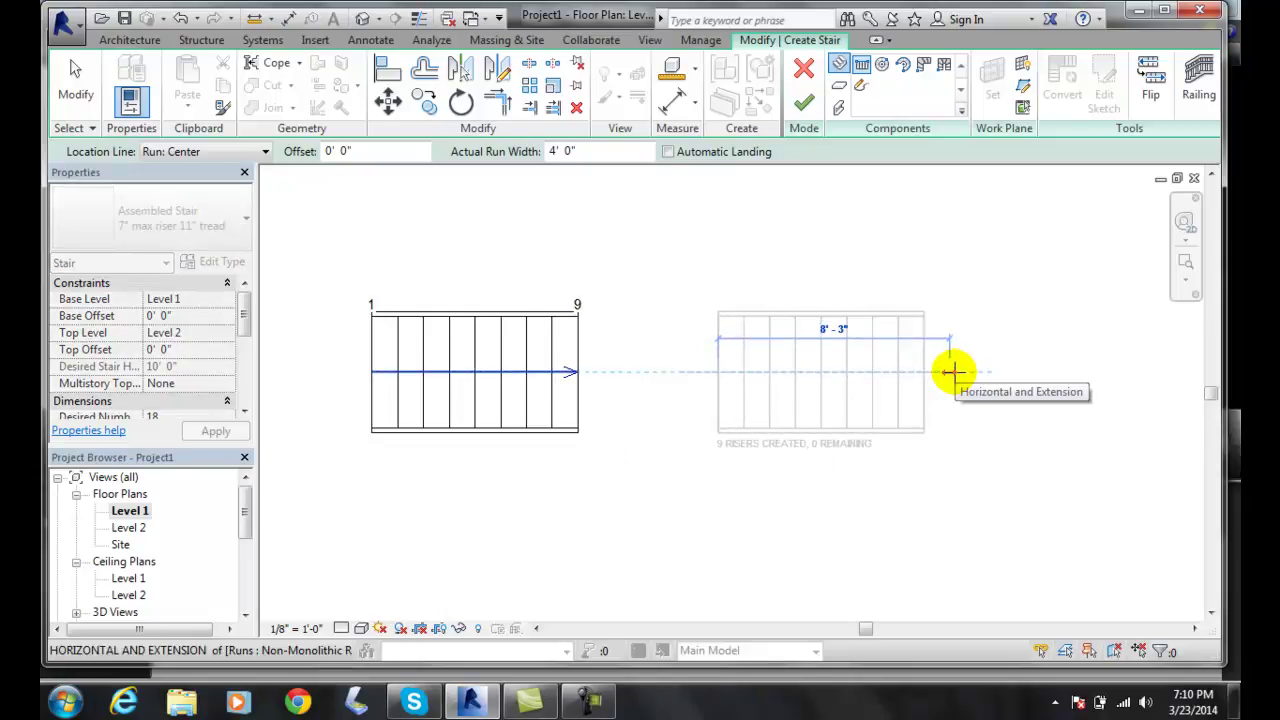
click(952, 372)
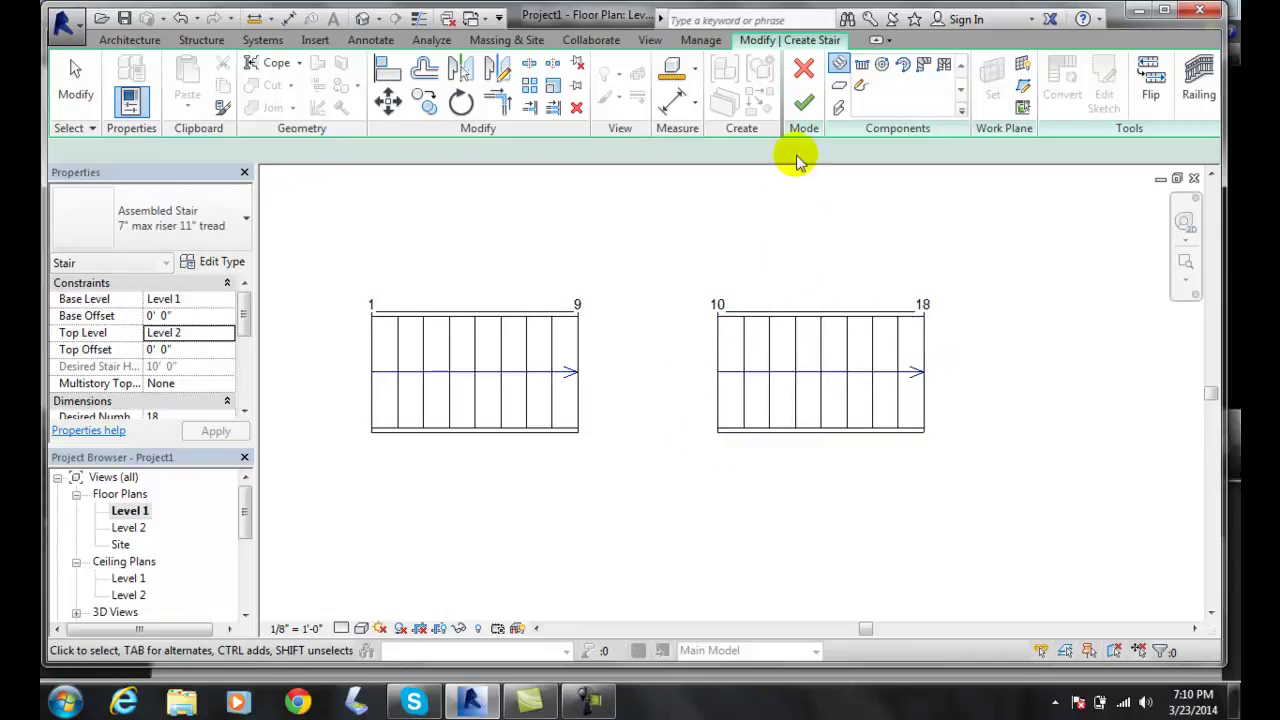
click(804, 106)
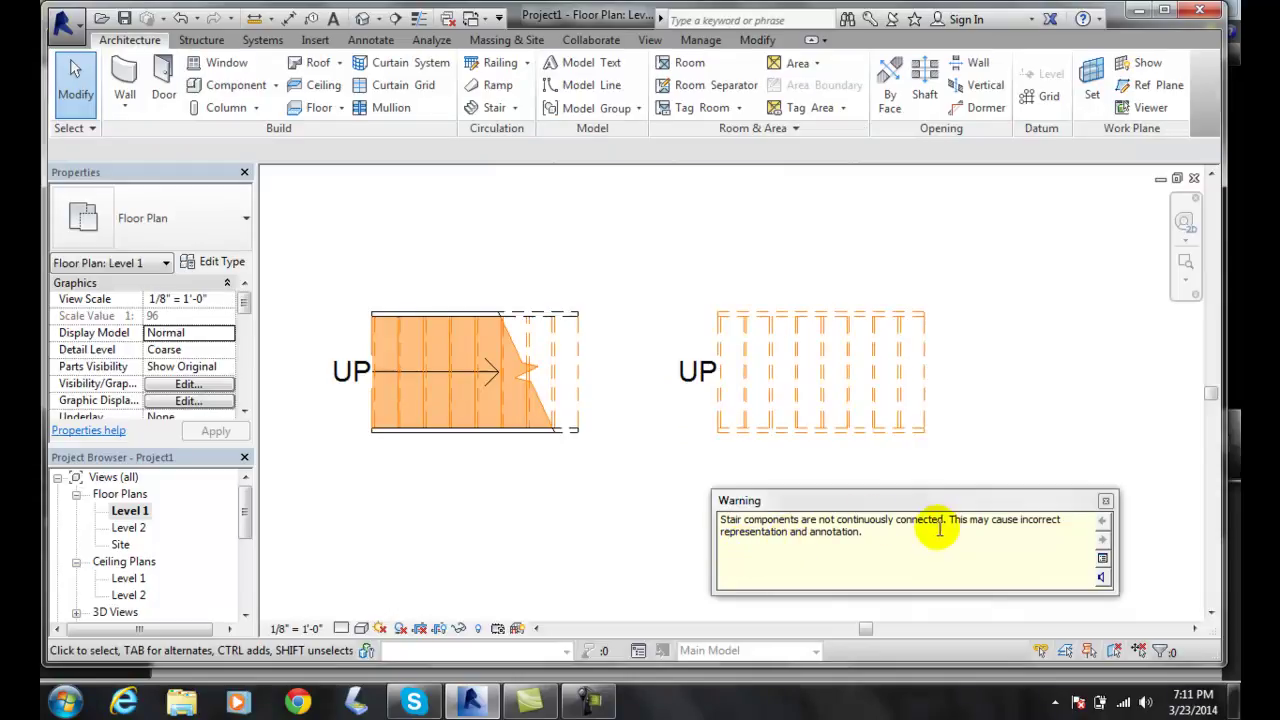
click(1106, 502)
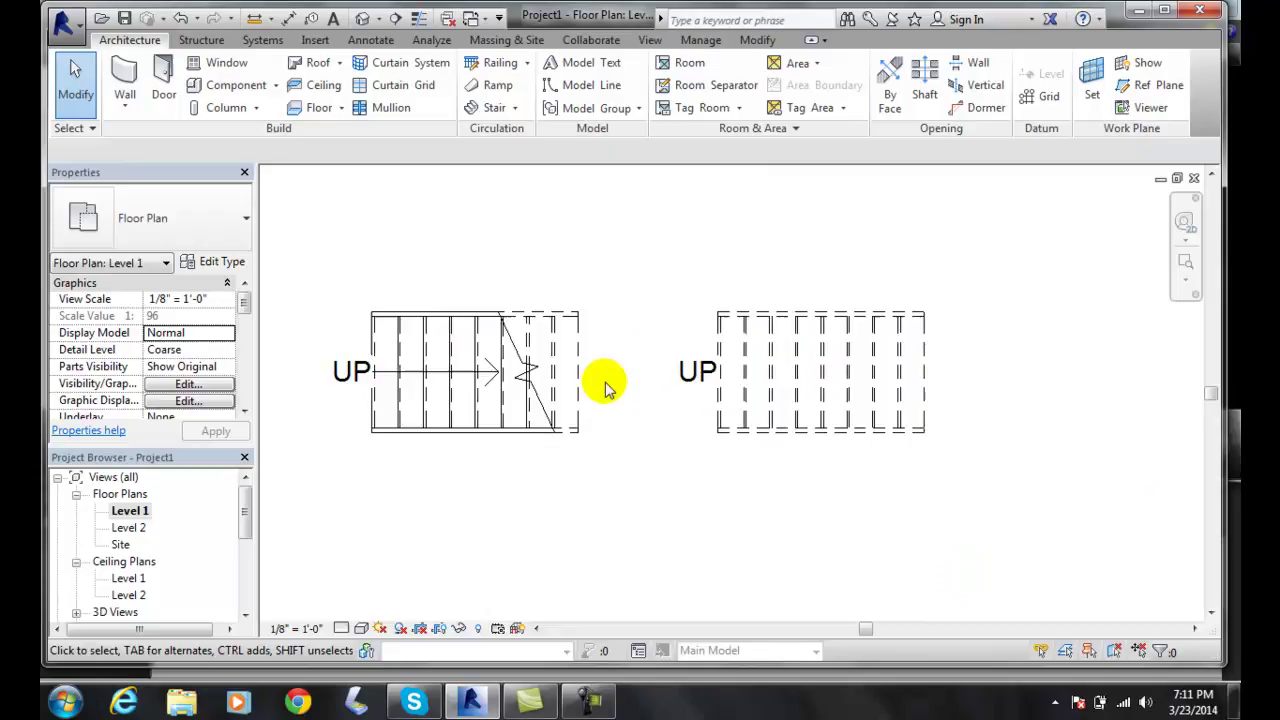
Edit the stair to add a landing connecting its two runs with Pick Two Runs, finish it and view it in 3D
click(606, 362)
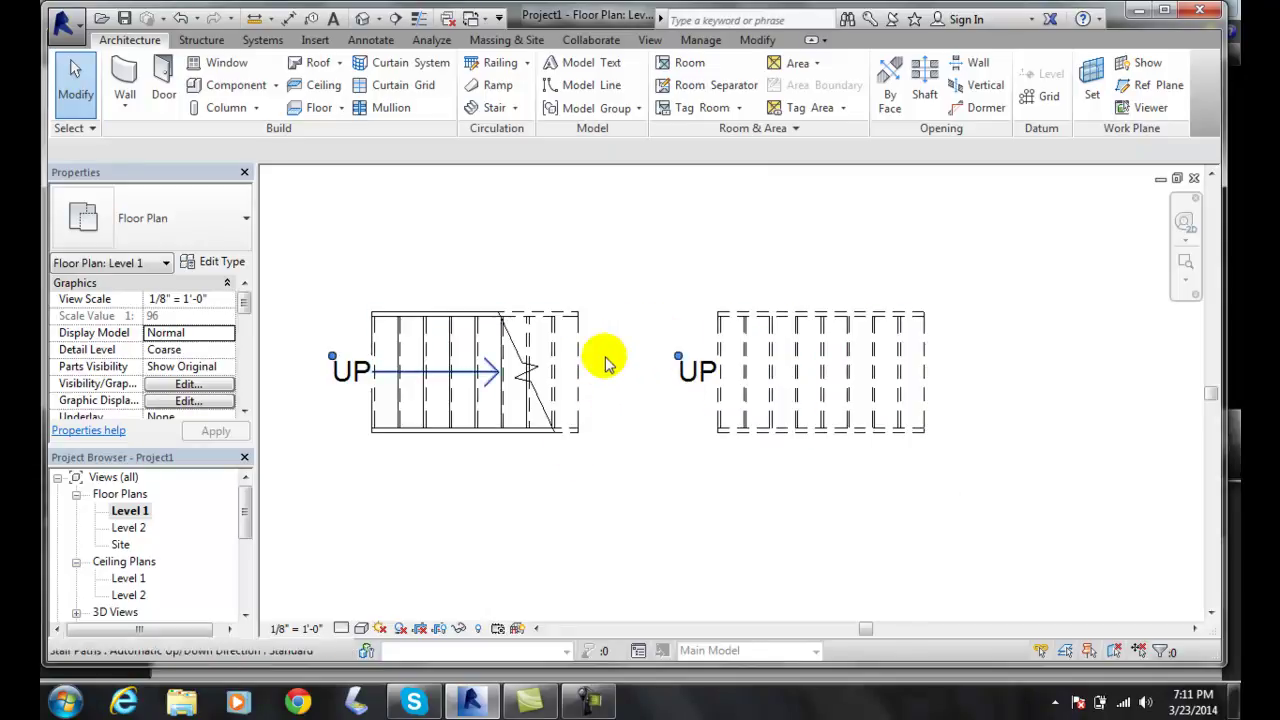
key(Escape)
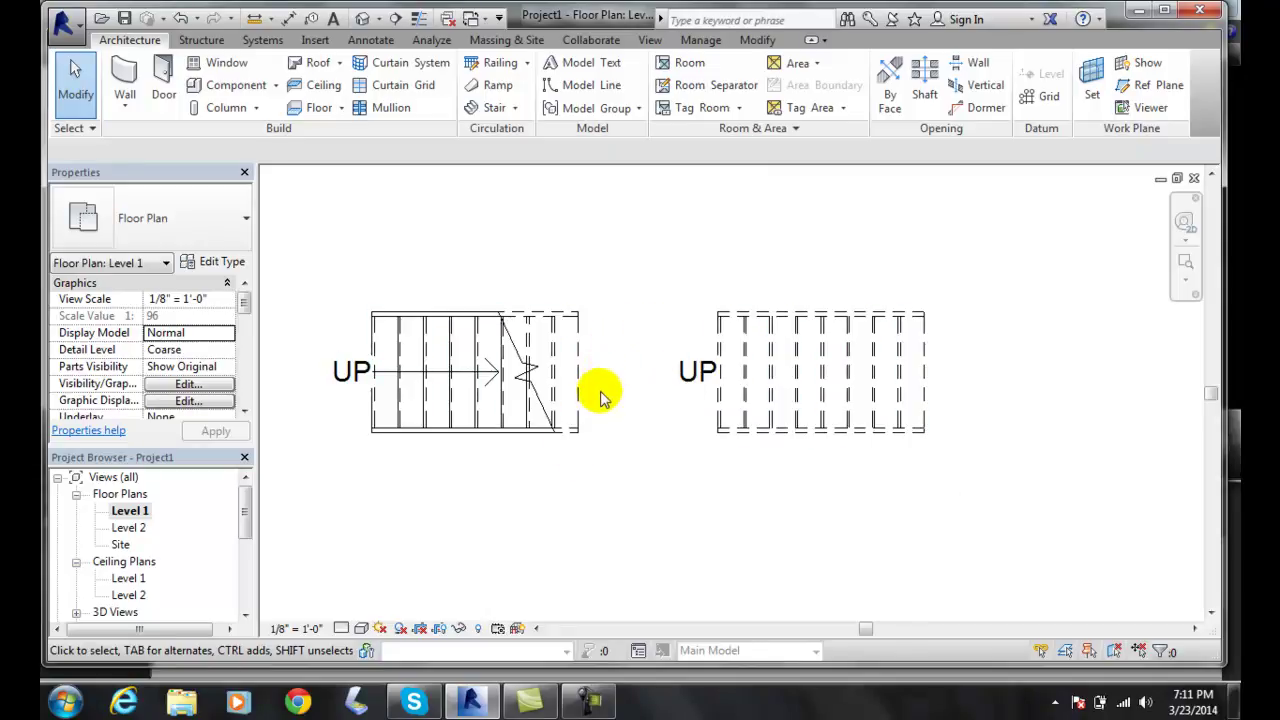
drag(603, 394, 540, 363)
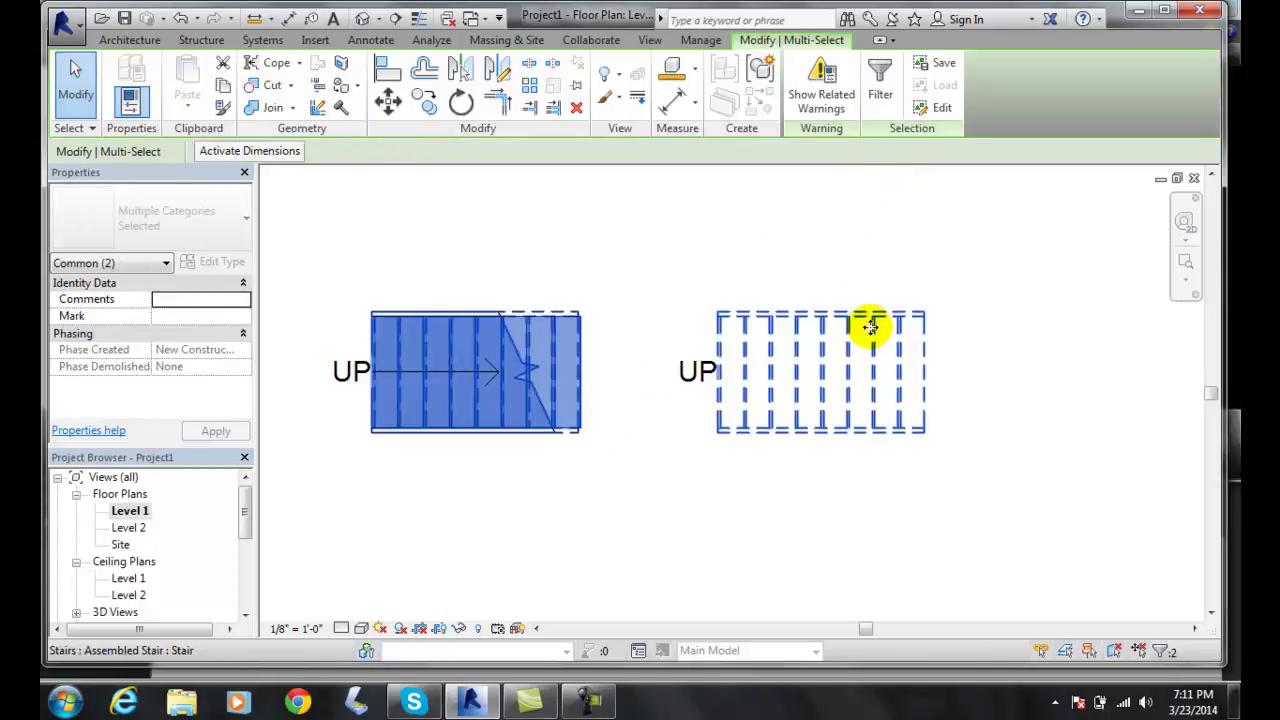
click(551, 354)
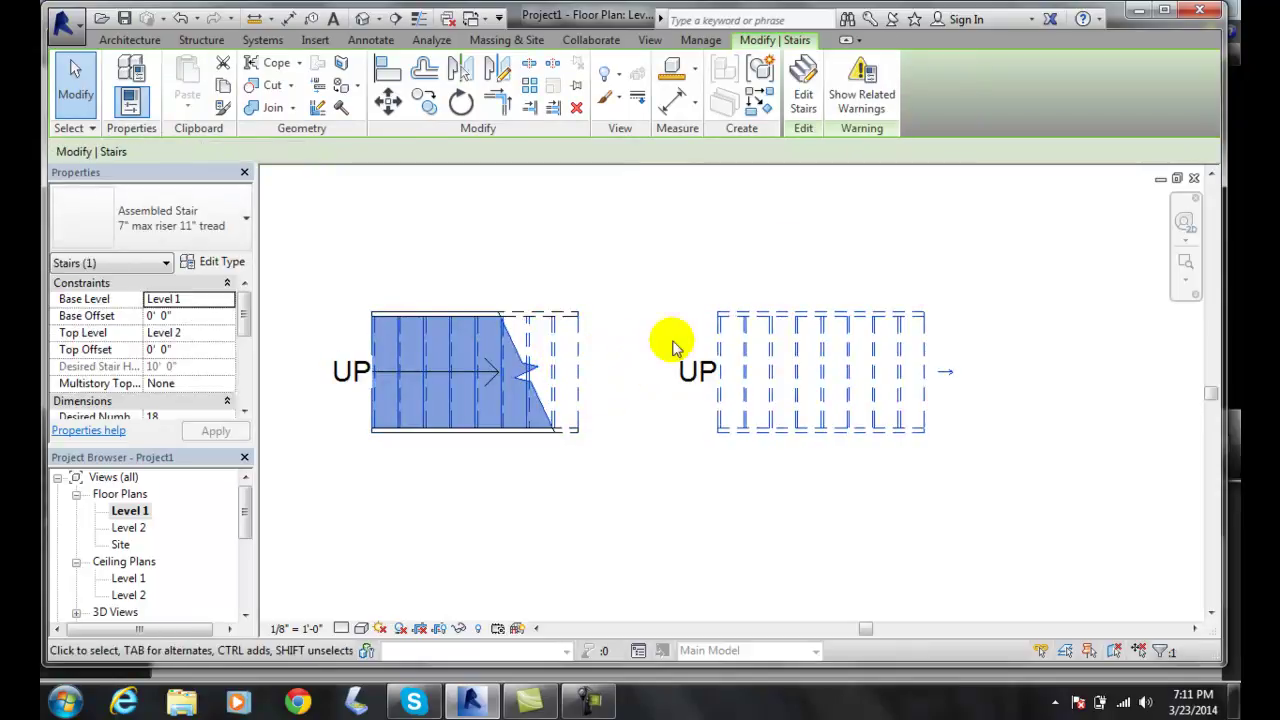
click(805, 95)
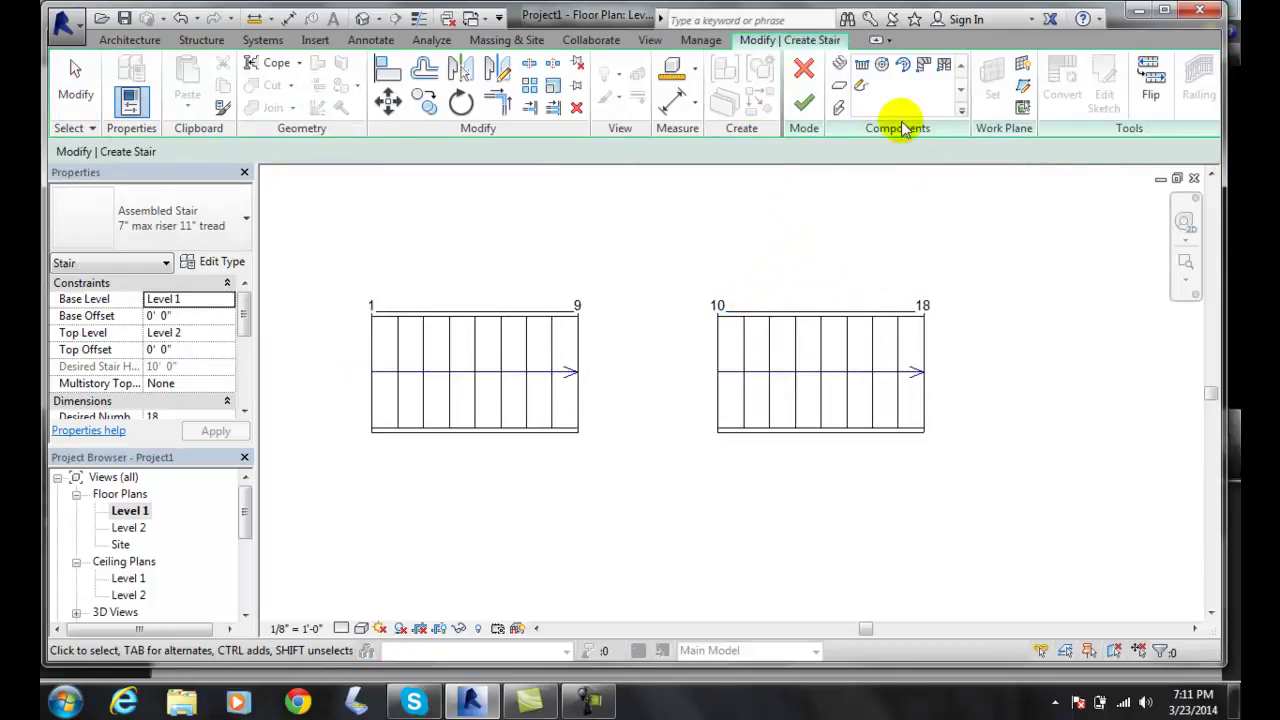
click(838, 88)
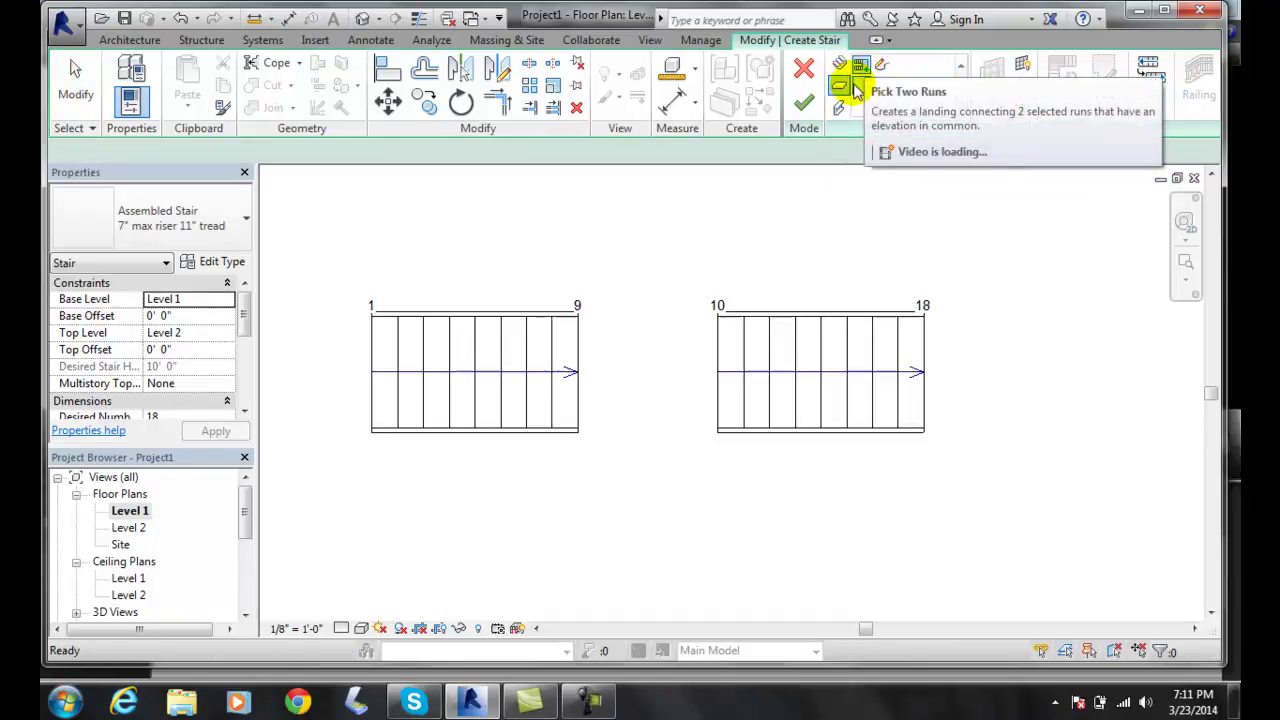
click(862, 66)
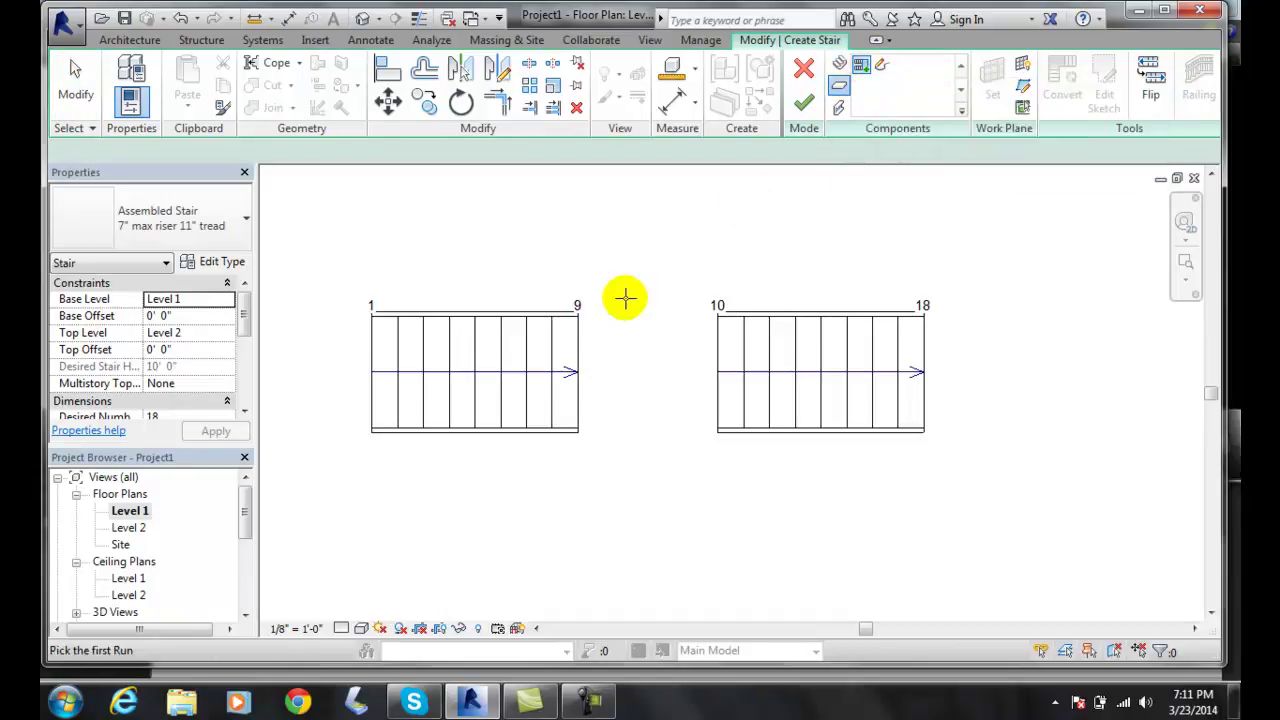
click(551, 352)
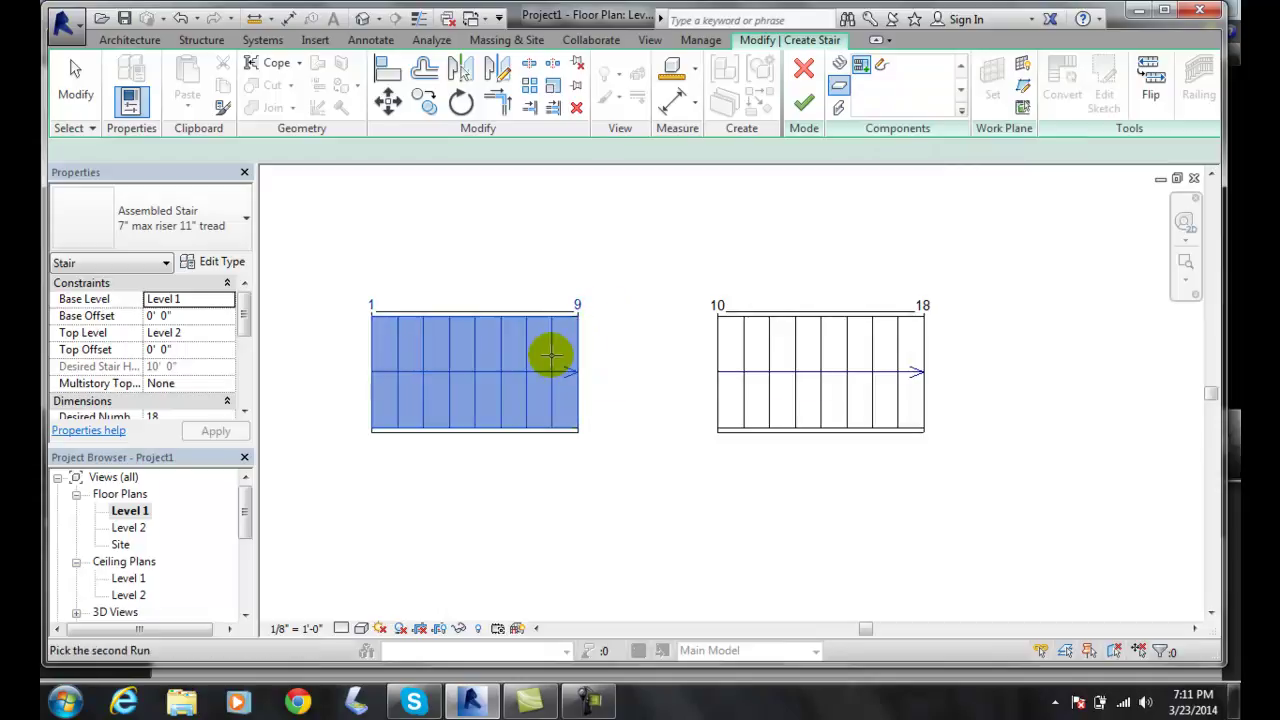
click(716, 358)
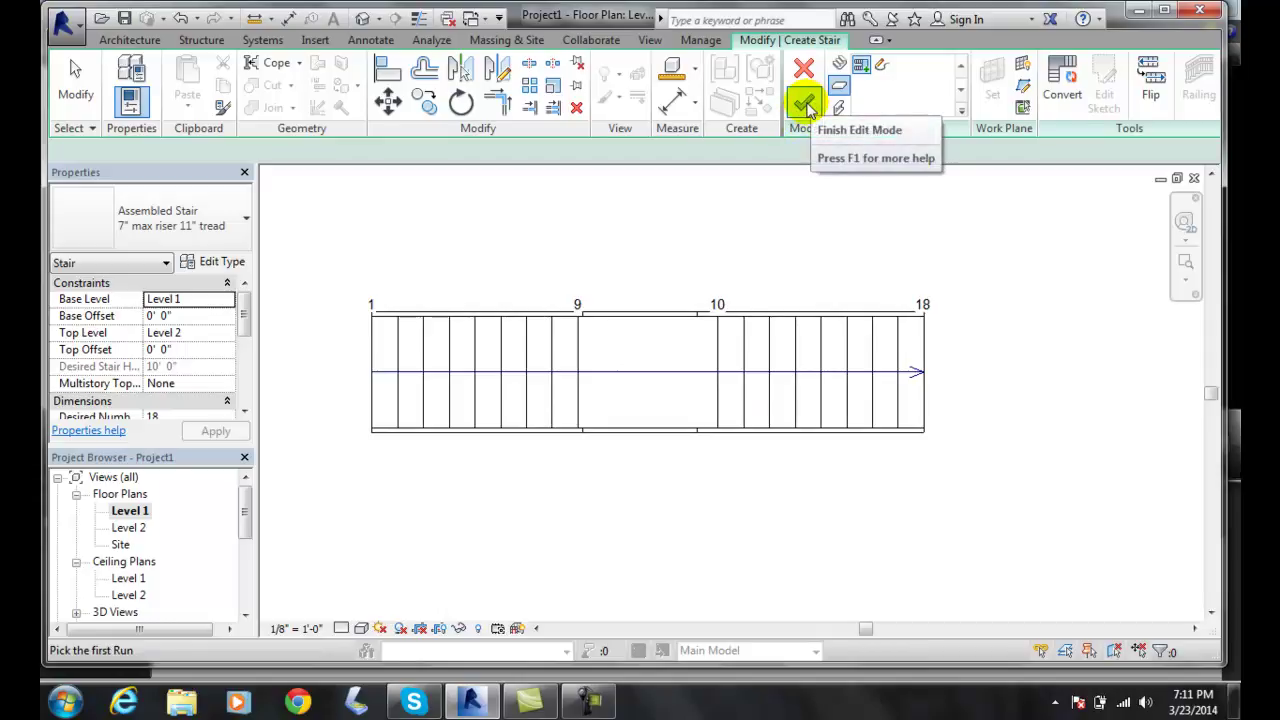
click(806, 106)
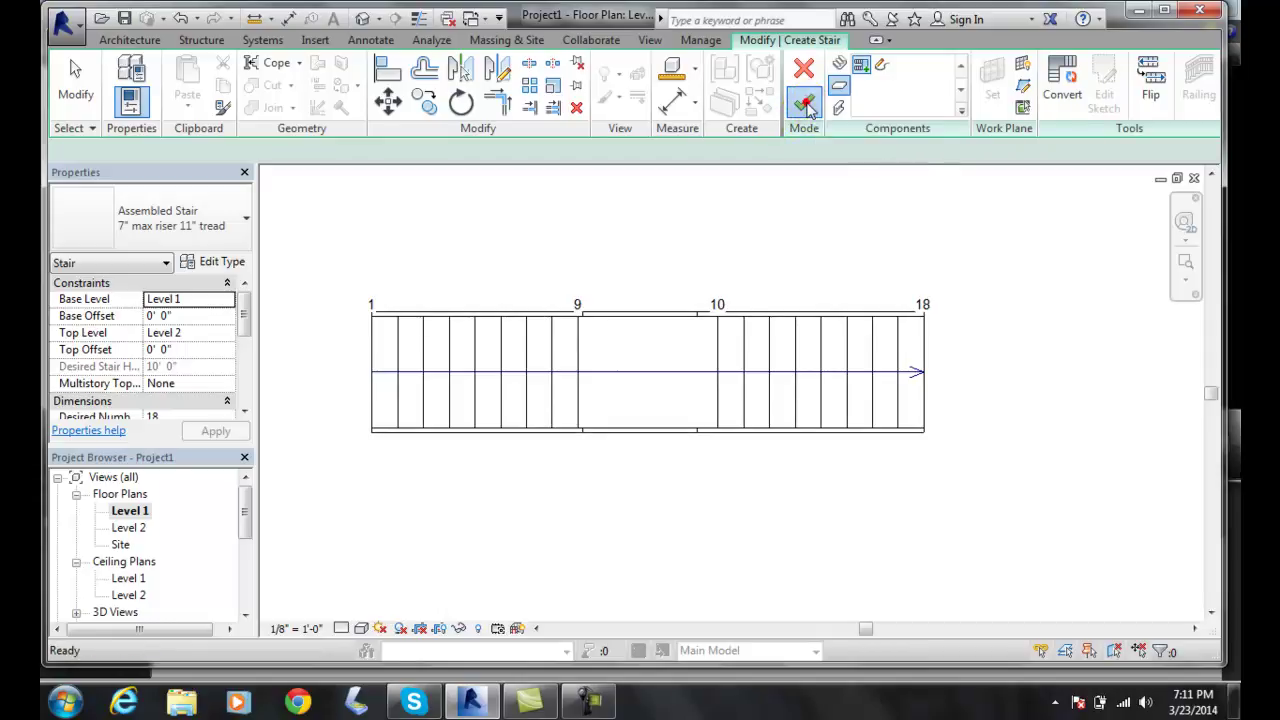
click(752, 256)
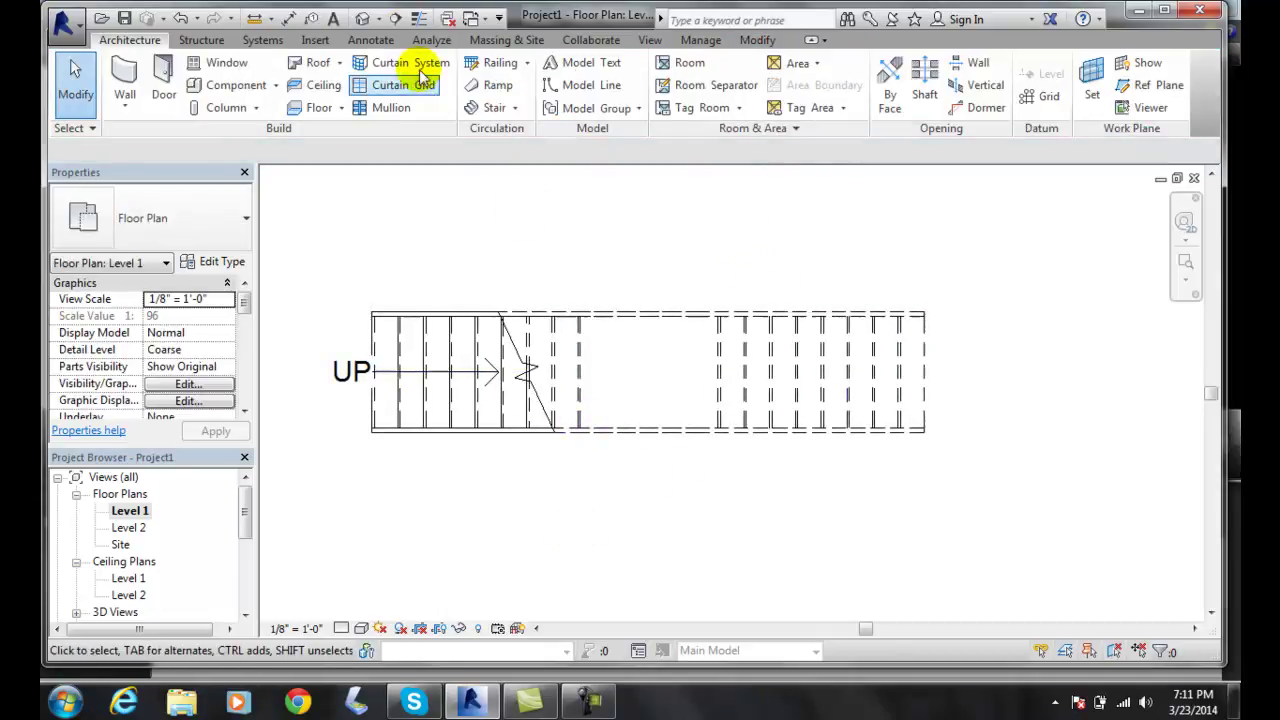
click(362, 20)
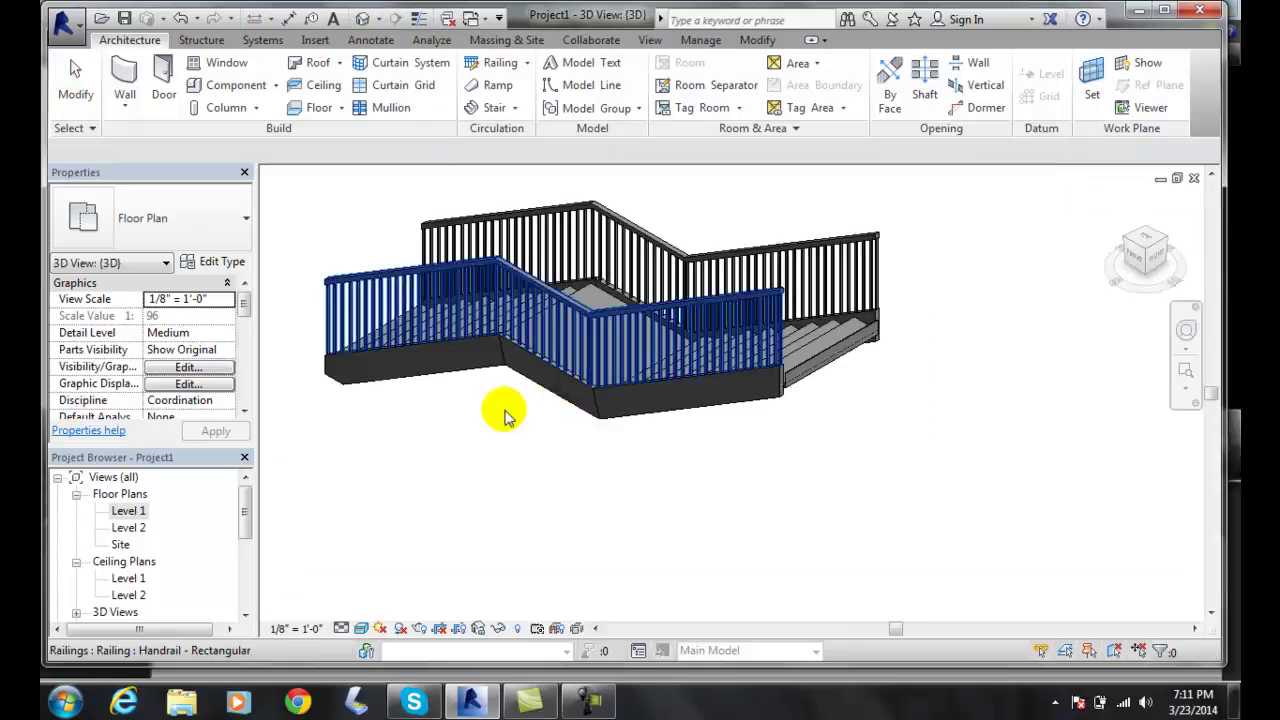
Delete the entire stair and its railings from the Level 1 floor plan
double_click(130, 511)
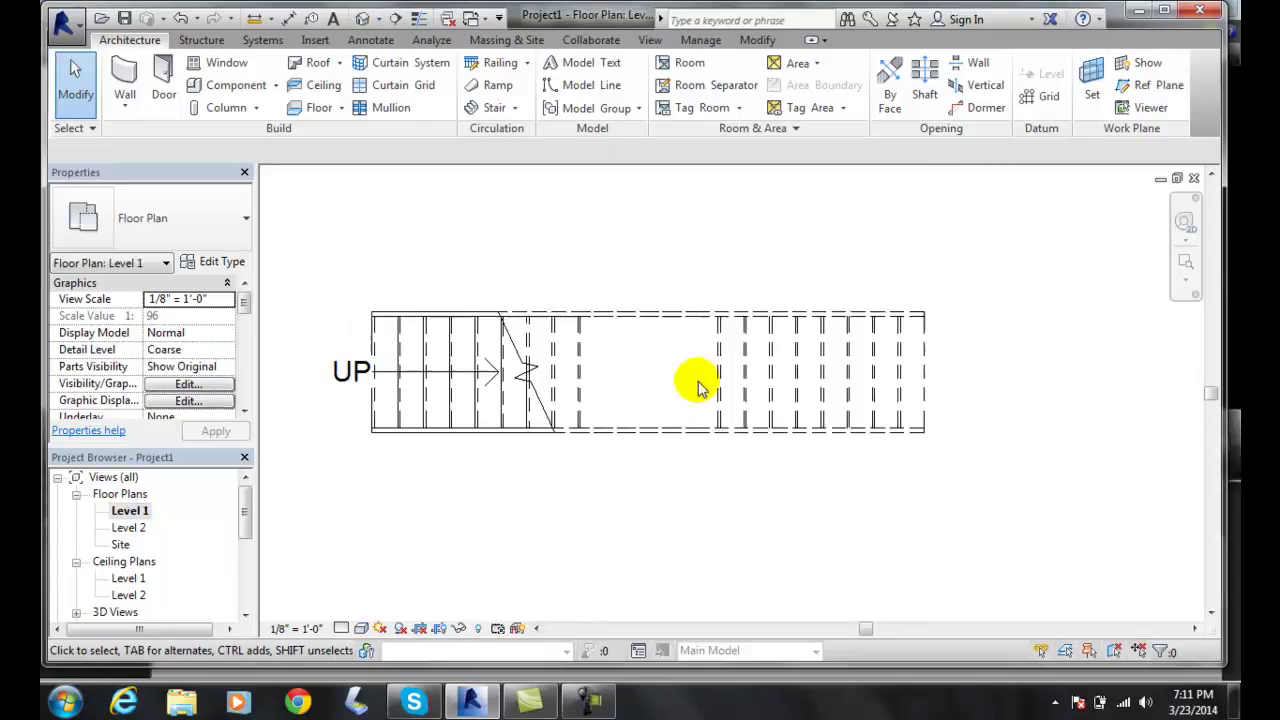
drag(945, 477, 358, 284)
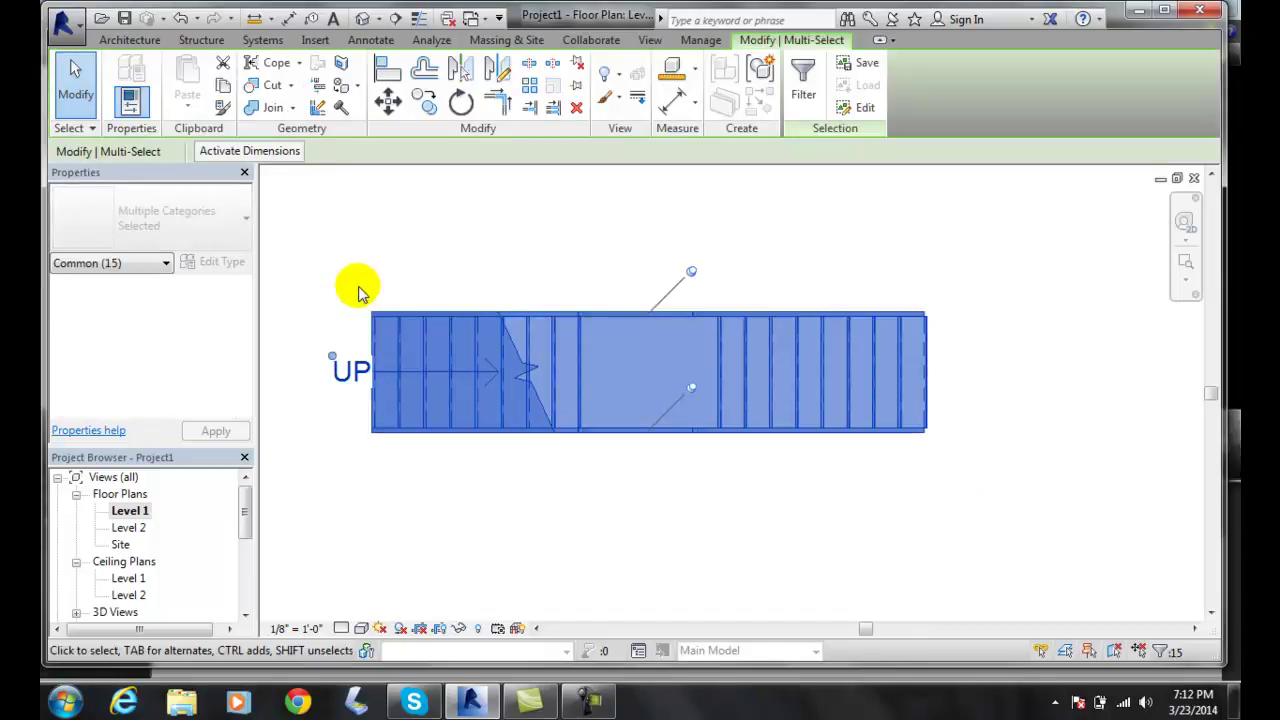
key(Delete)
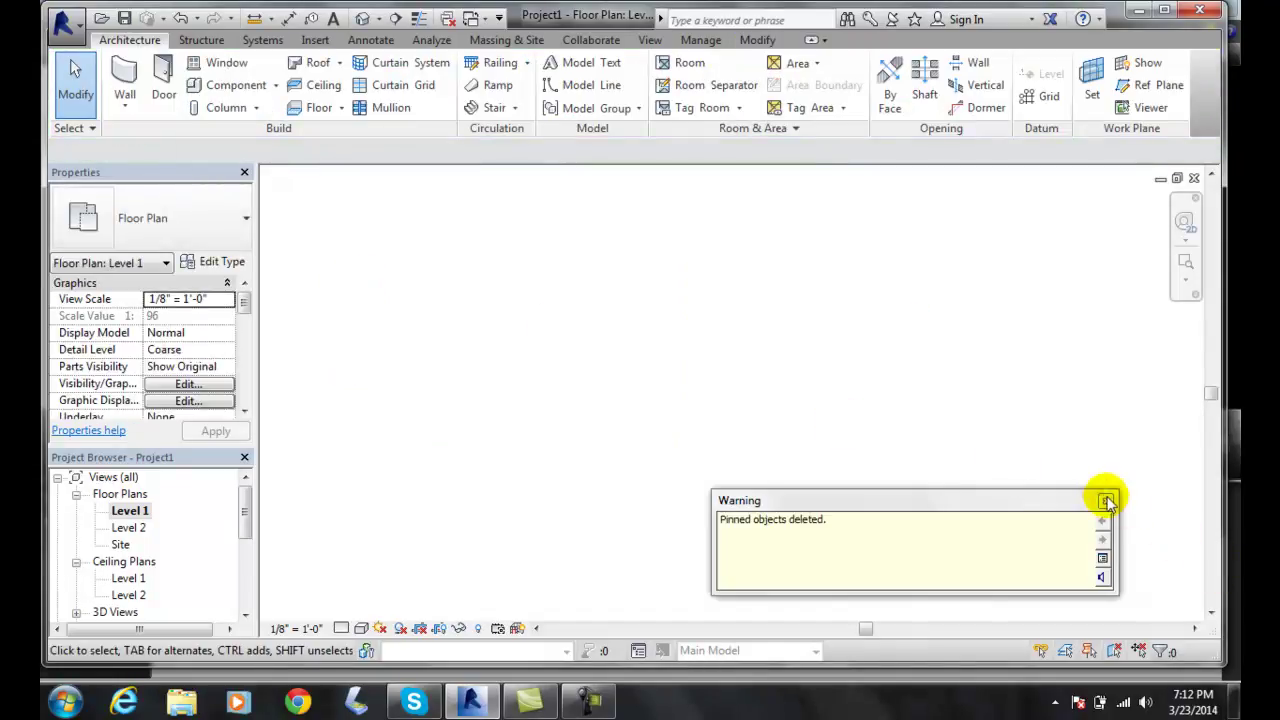
click(1105, 501)
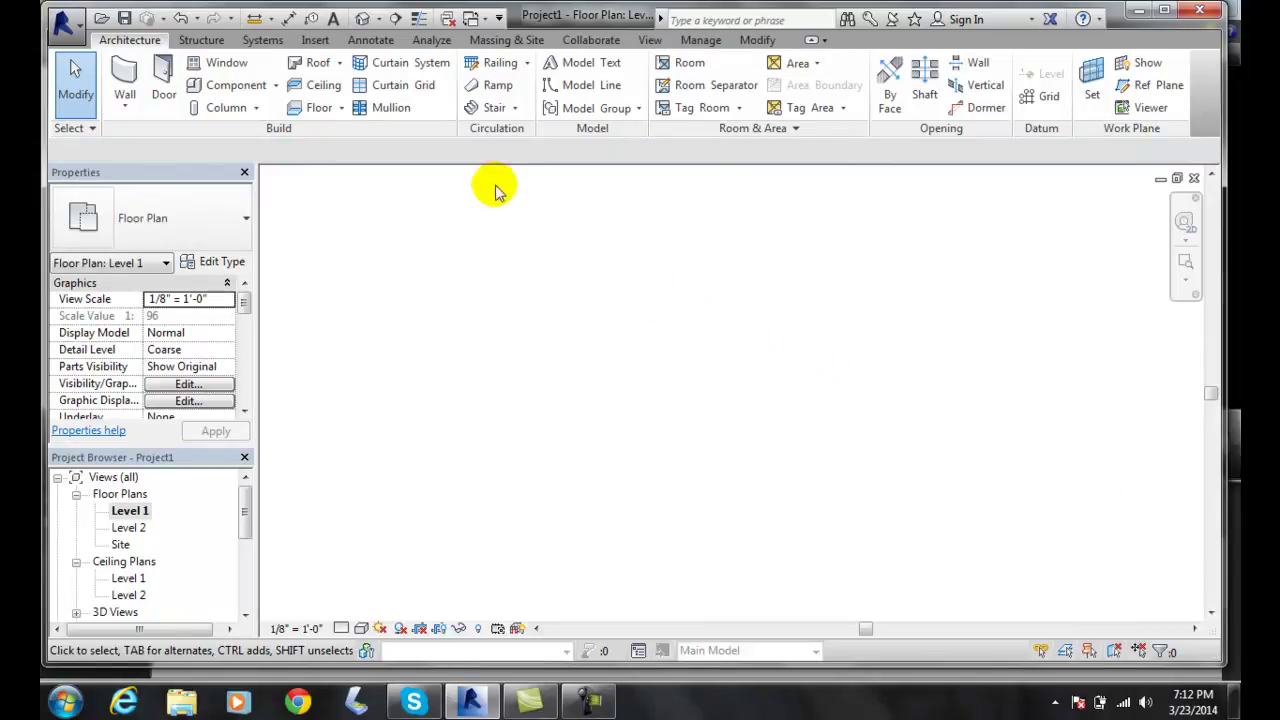
Start a new component stair with automatic landing on and draw a horizontal eight-riser first run 6'-5" long
click(516, 109)
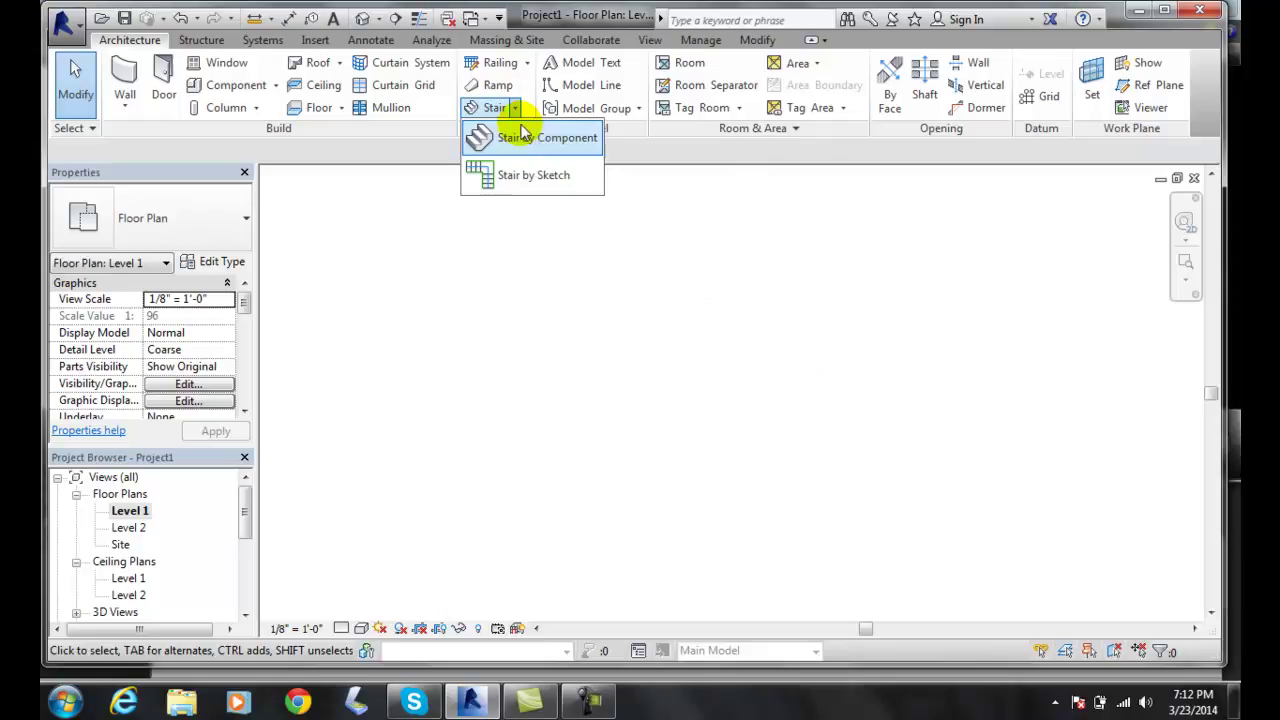
click(519, 141)
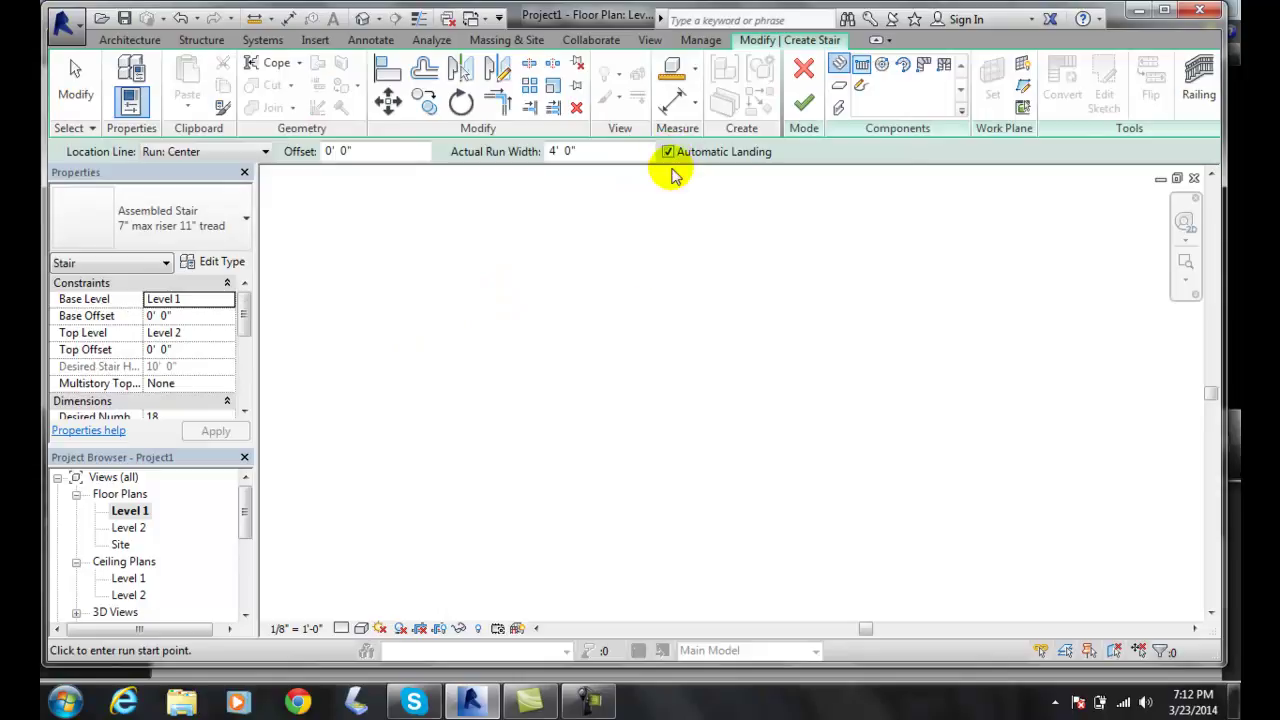
click(401, 362)
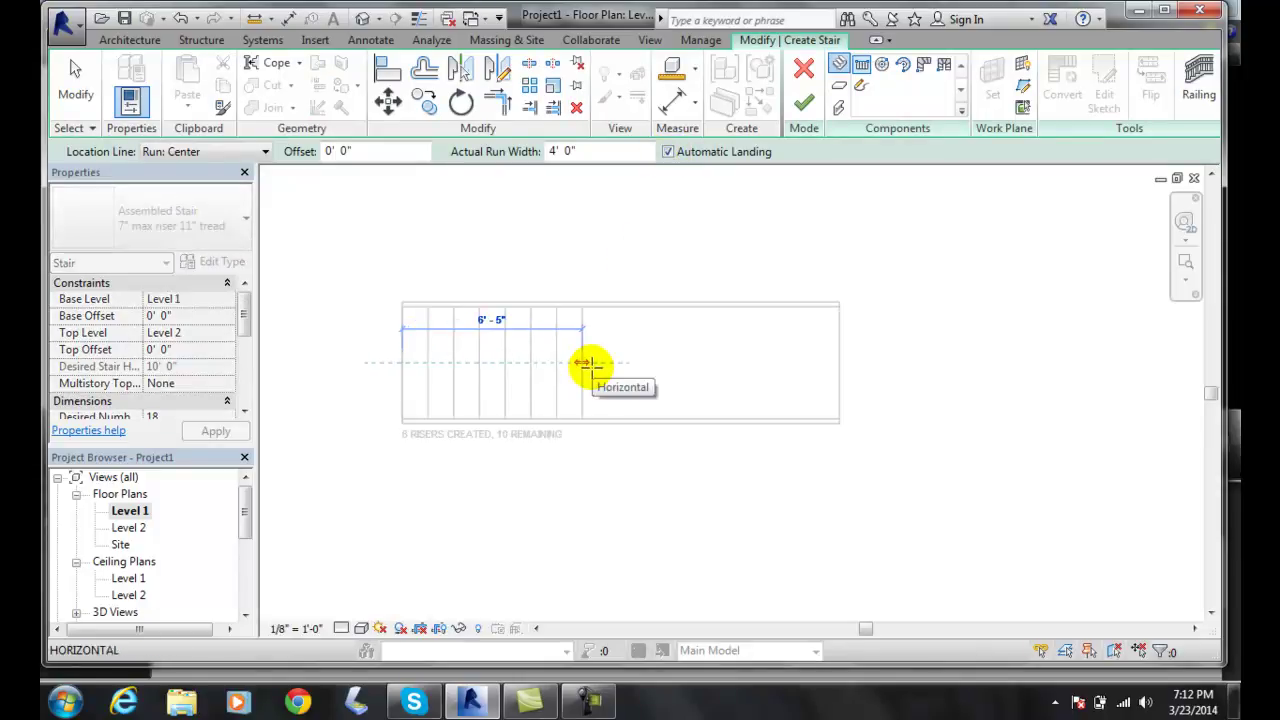
click(586, 362)
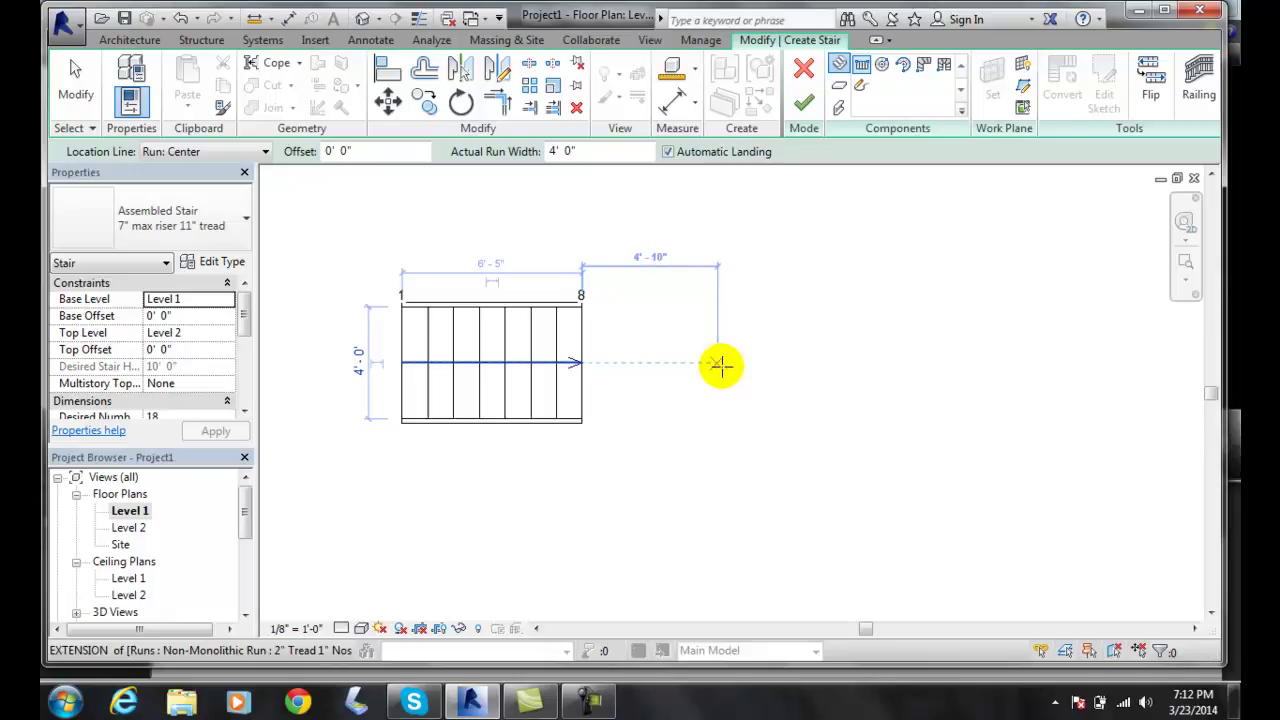
Add the remaining ten-riser run in line, starting about 5' beyond the first run, finish the stair and view it in 3D
click(722, 363)
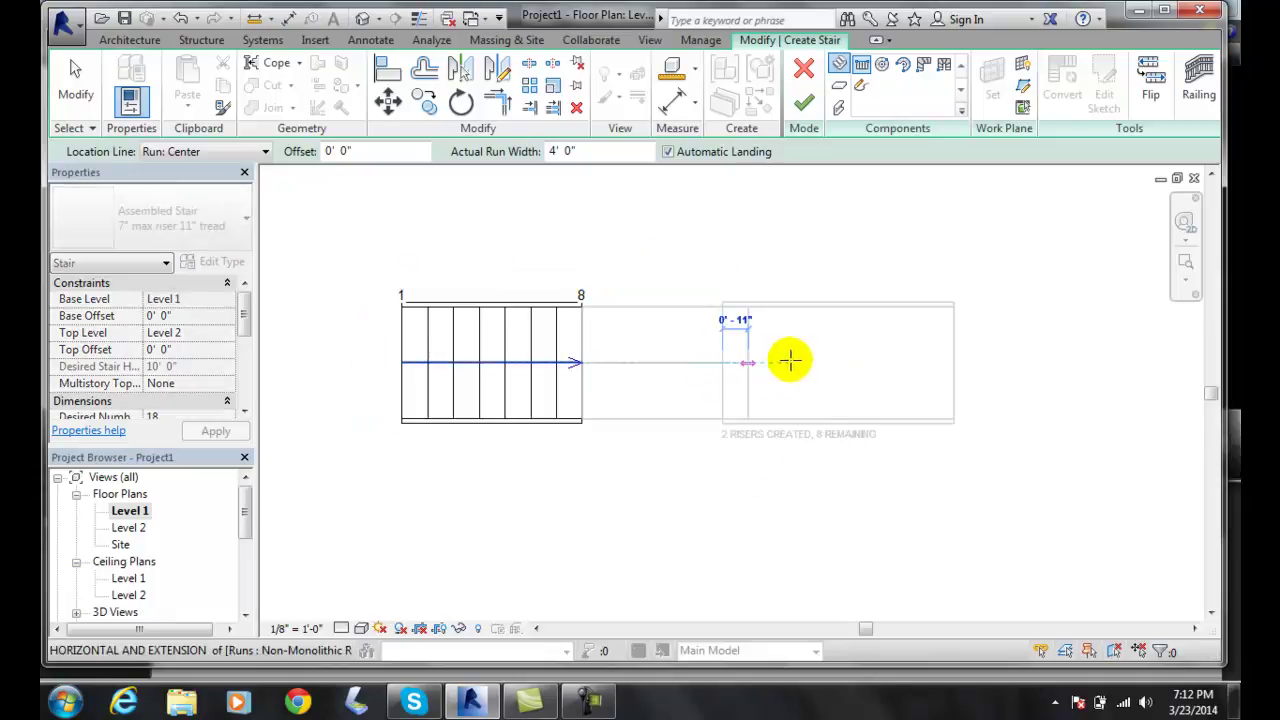
click(990, 362)
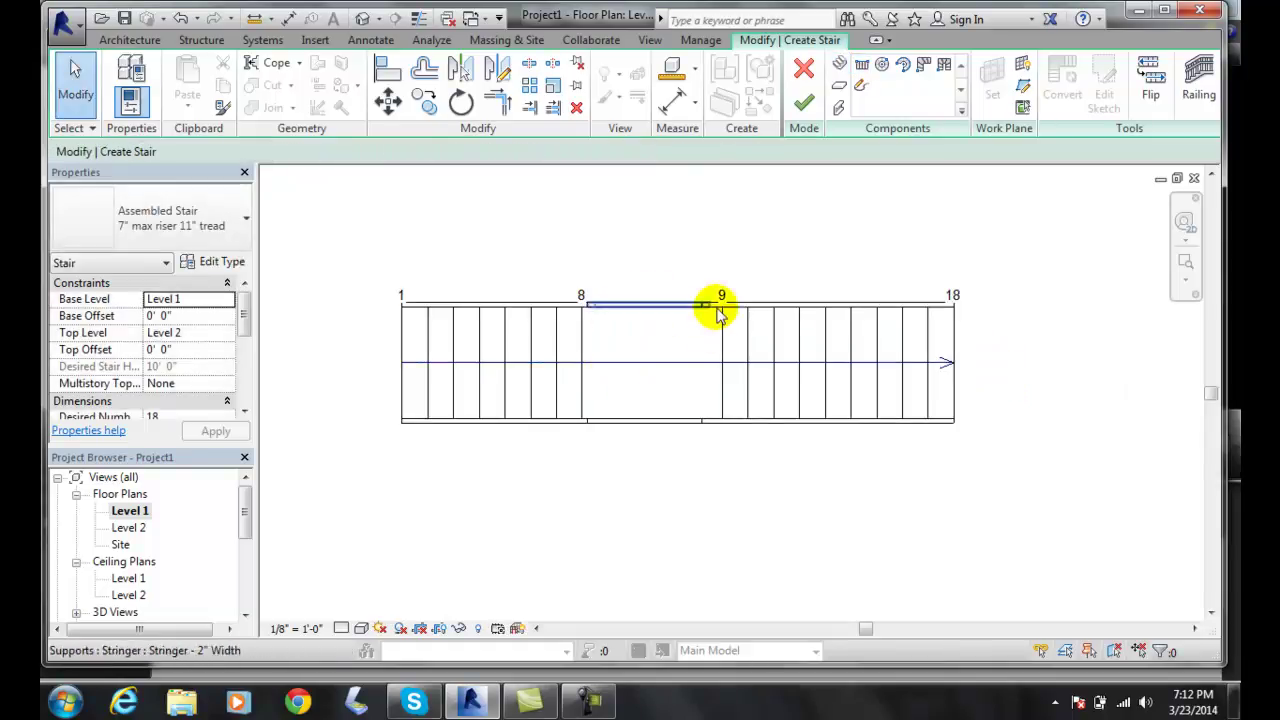
click(806, 106)
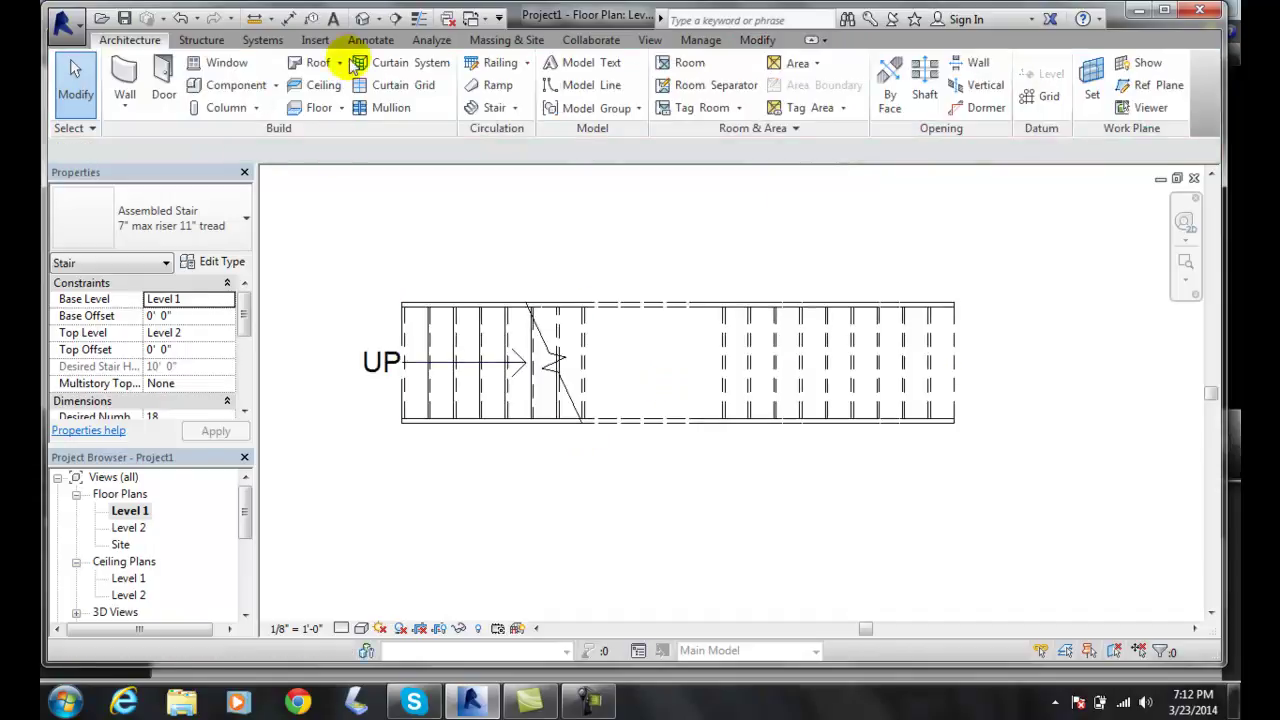
click(363, 18)
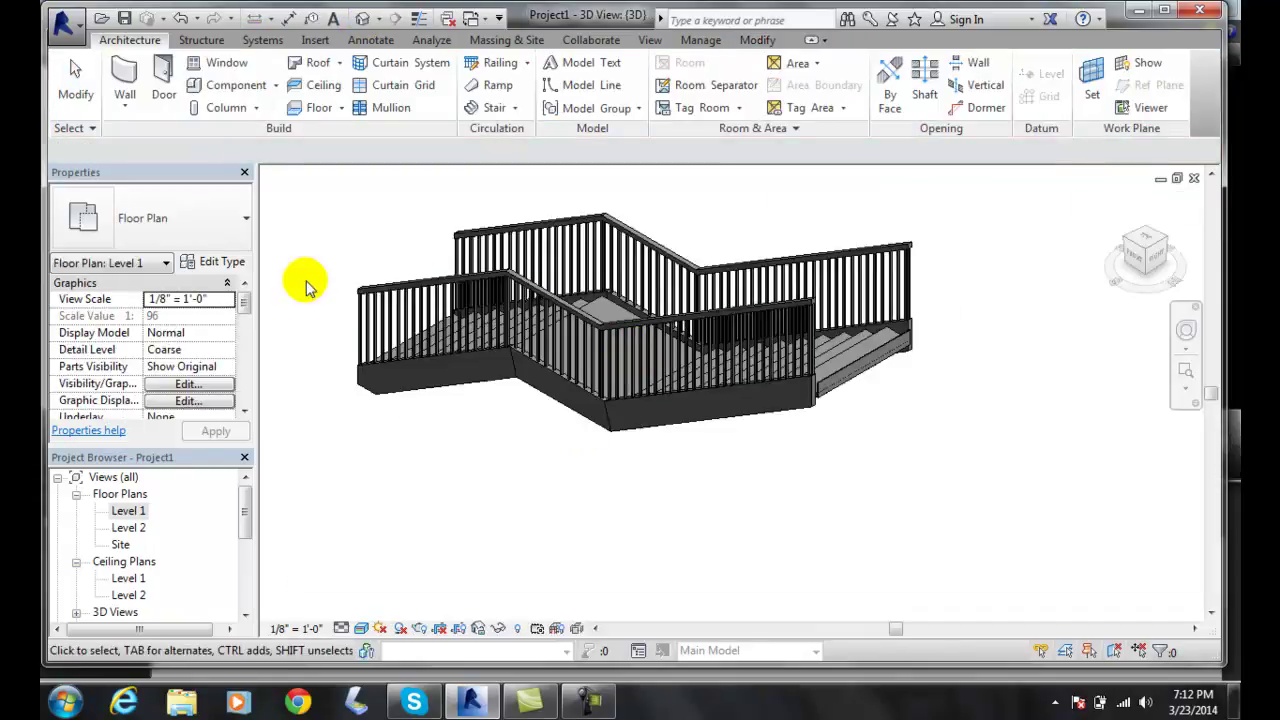